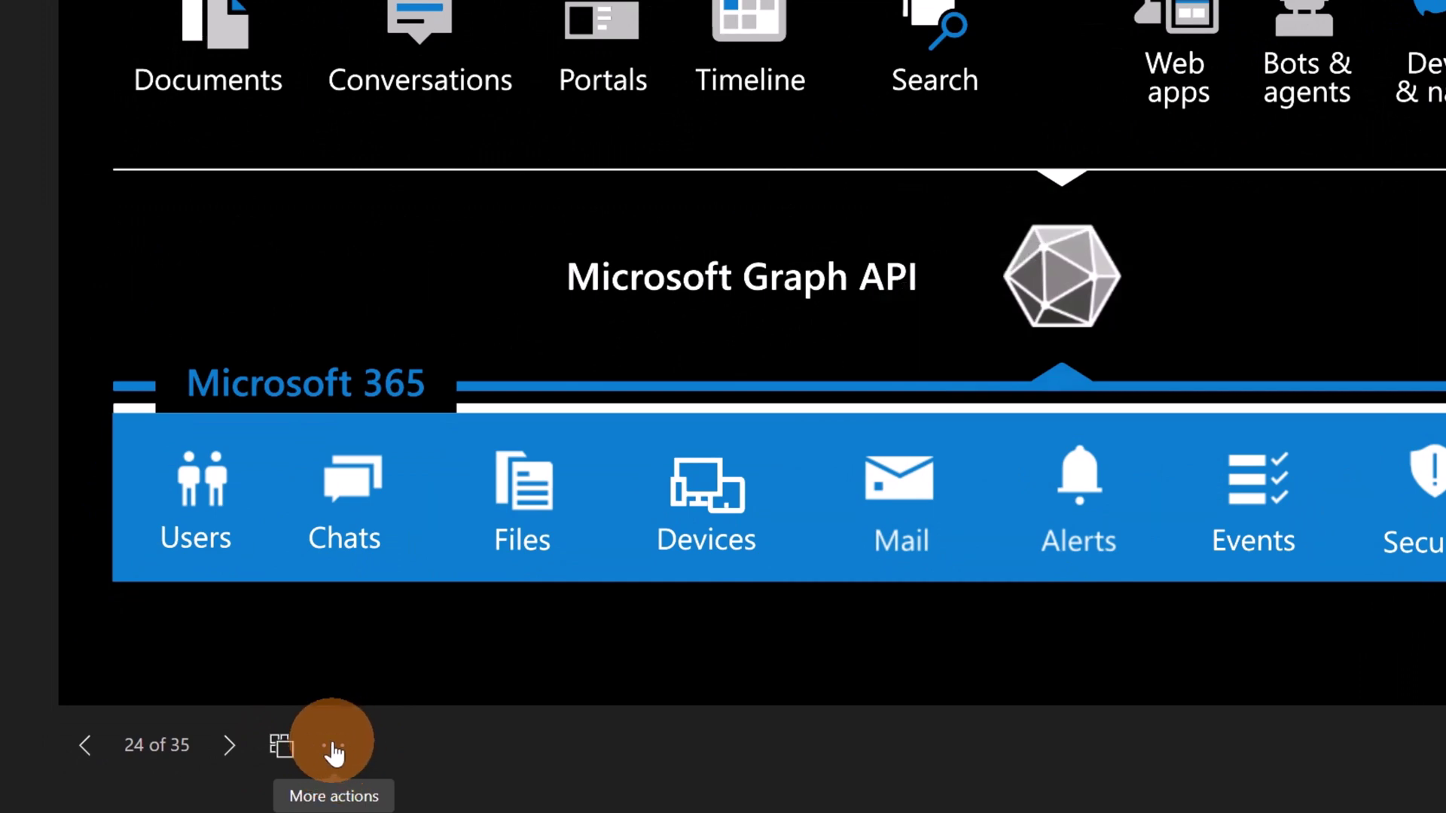
Privately magnify the shared slide three steps from the viewing options
left_click(334, 763)
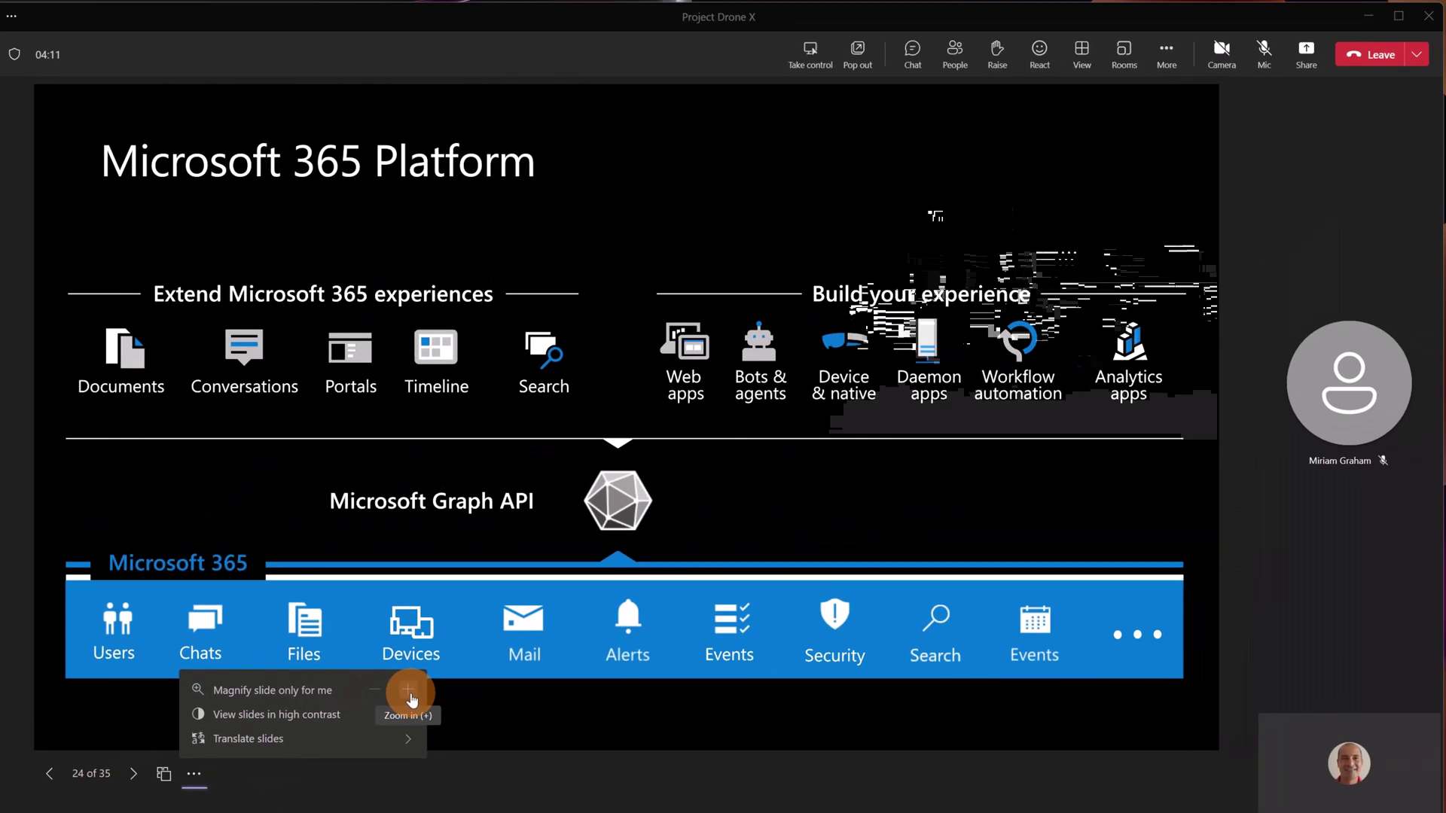
left_click(410, 691)
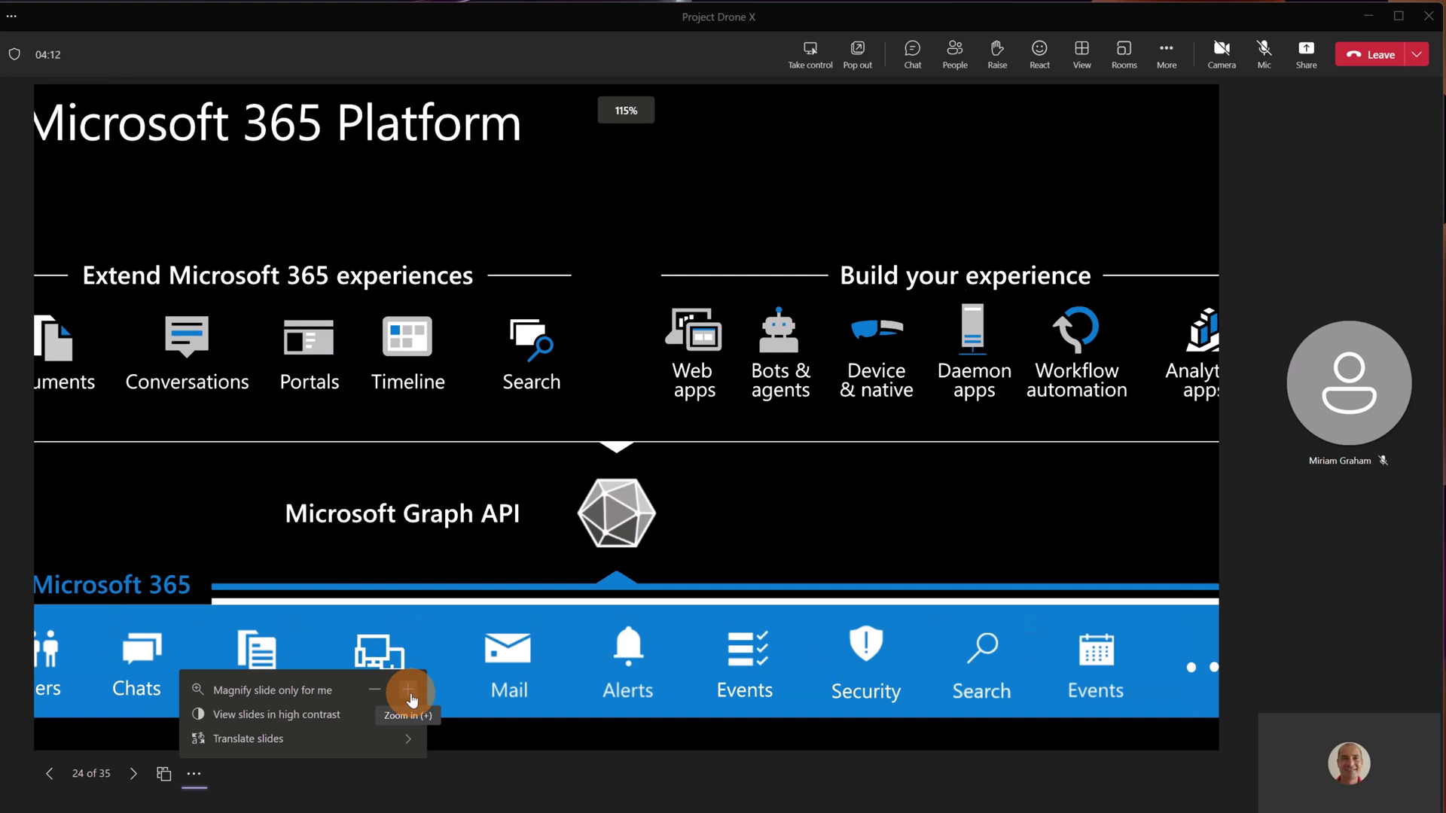
left_click(410, 691)
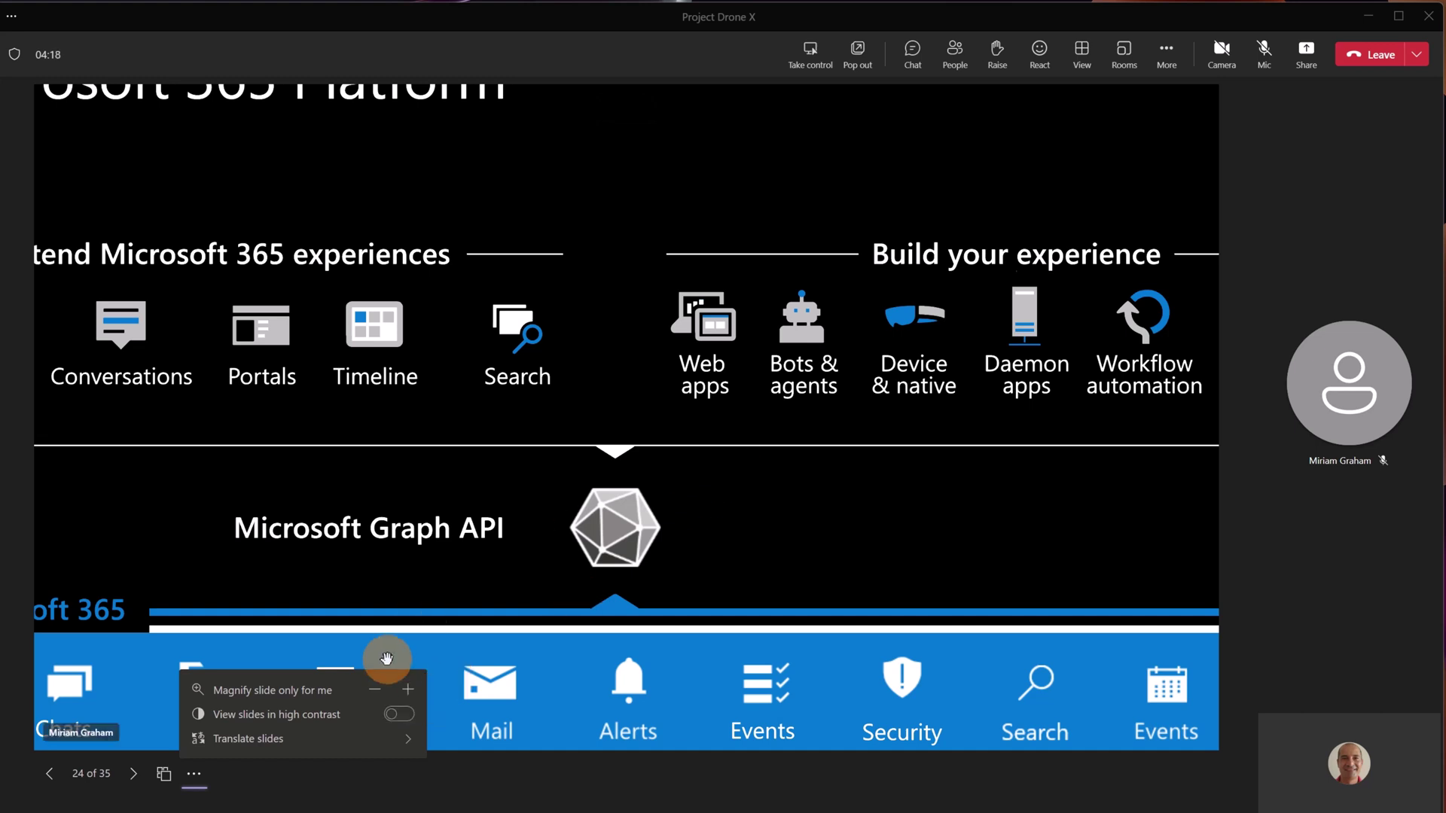
left_click(411, 691)
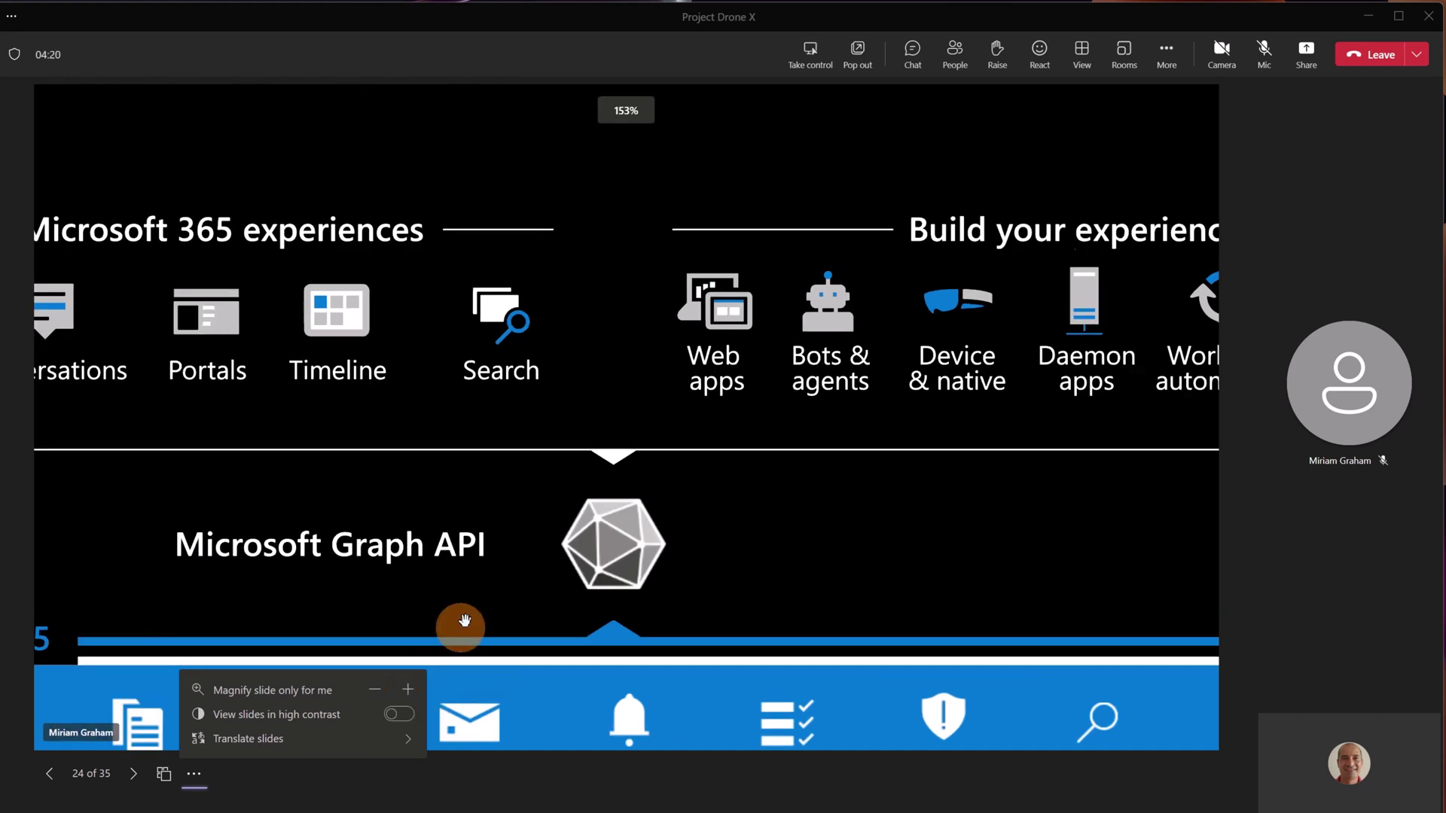
Pan the magnified slide to the Extend Microsoft 365 icons and the Build your experience row
mouse_move(965, 422)
left_mouse_down()
mouse_move(408, 412)
mouse_move(1141, 427)
left_mouse_up()
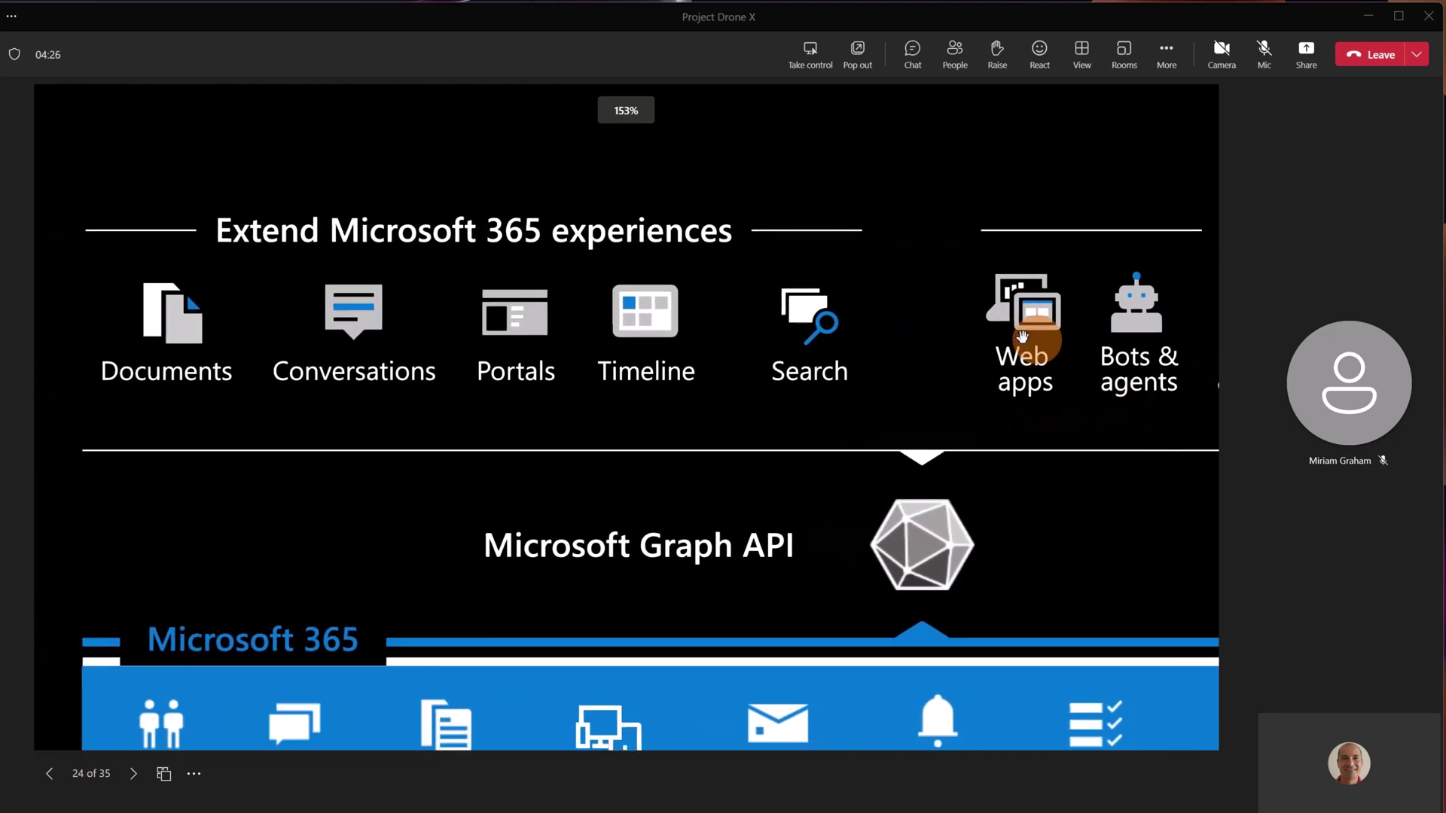
mouse_move(507, 403)
left_mouse_down()
mouse_move(281, 388)
mouse_move(151, 449)
left_mouse_up()
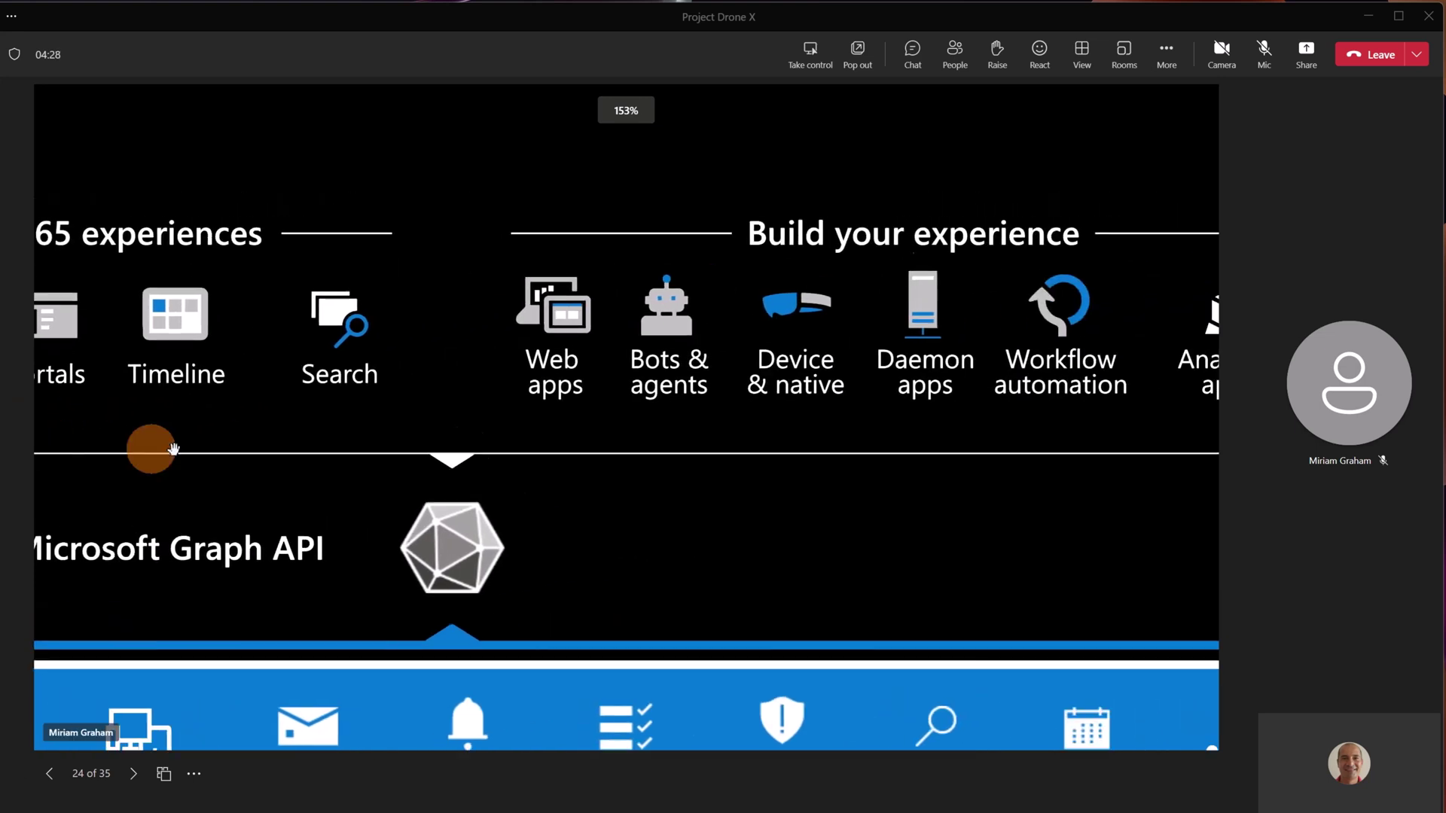
left_click_drag(1006, 442, 823, 435)
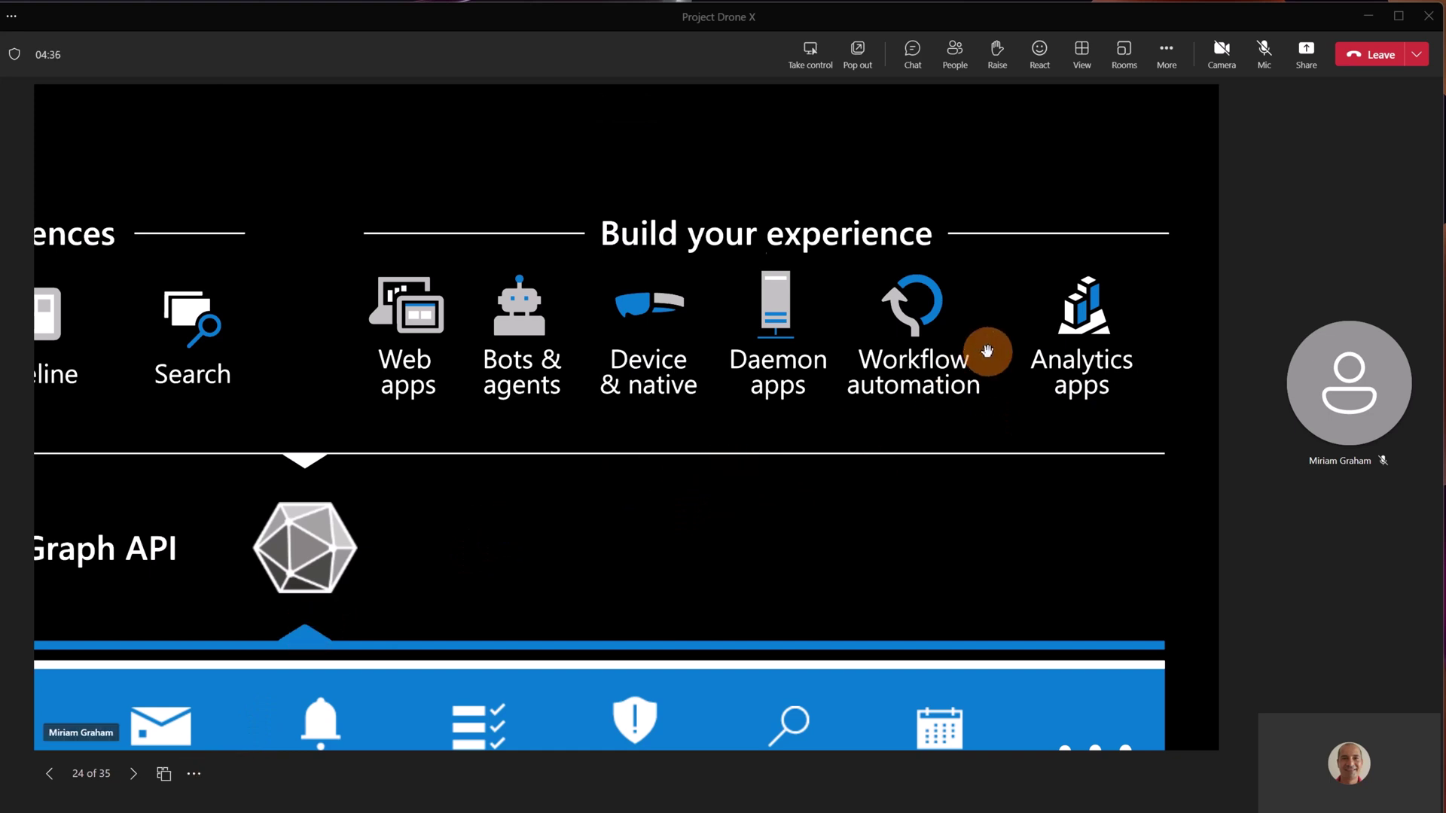
Shrink the slide back to normal size and dismiss the viewing options
left_click(193, 774)
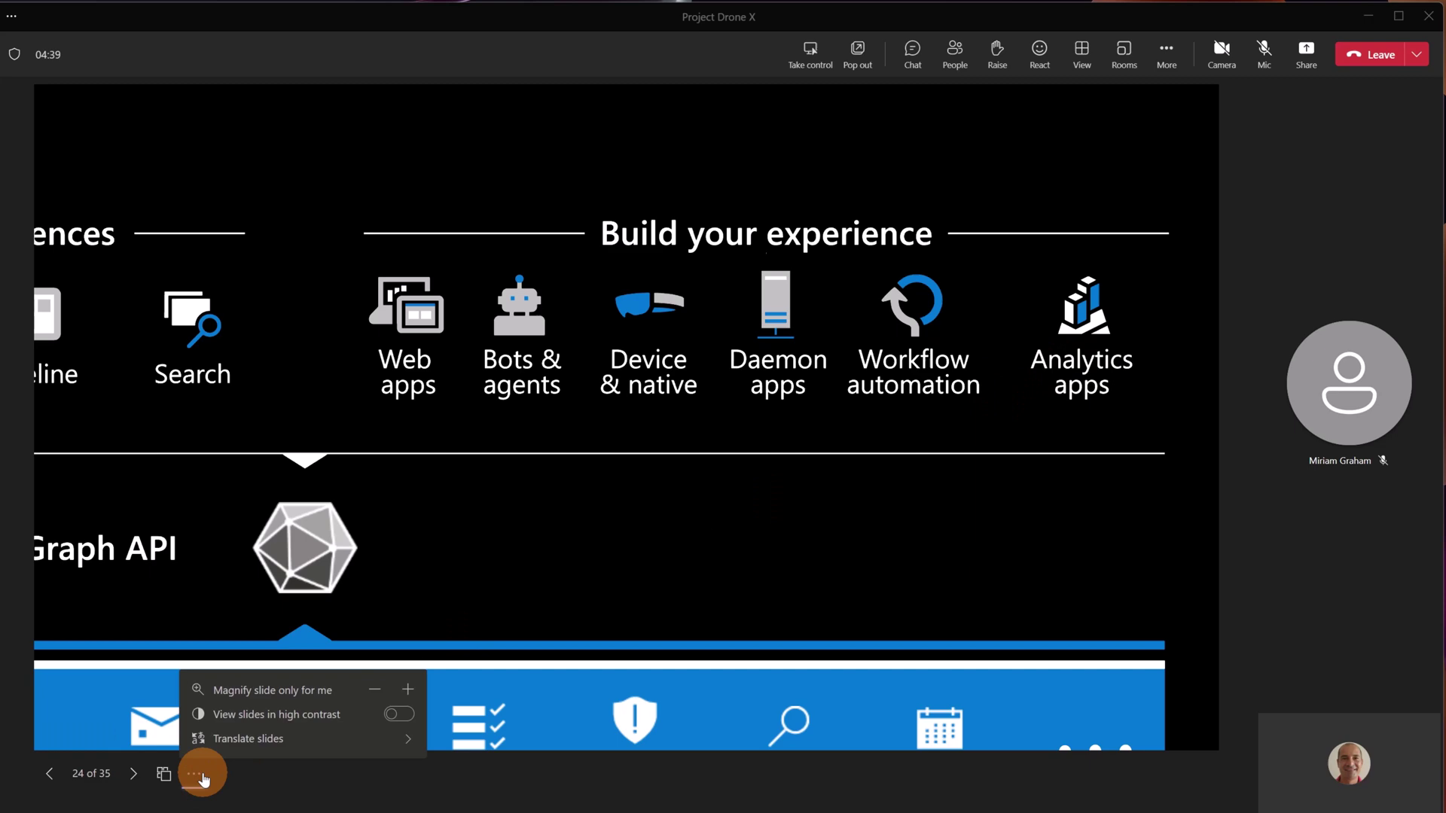
left_click(374, 692)
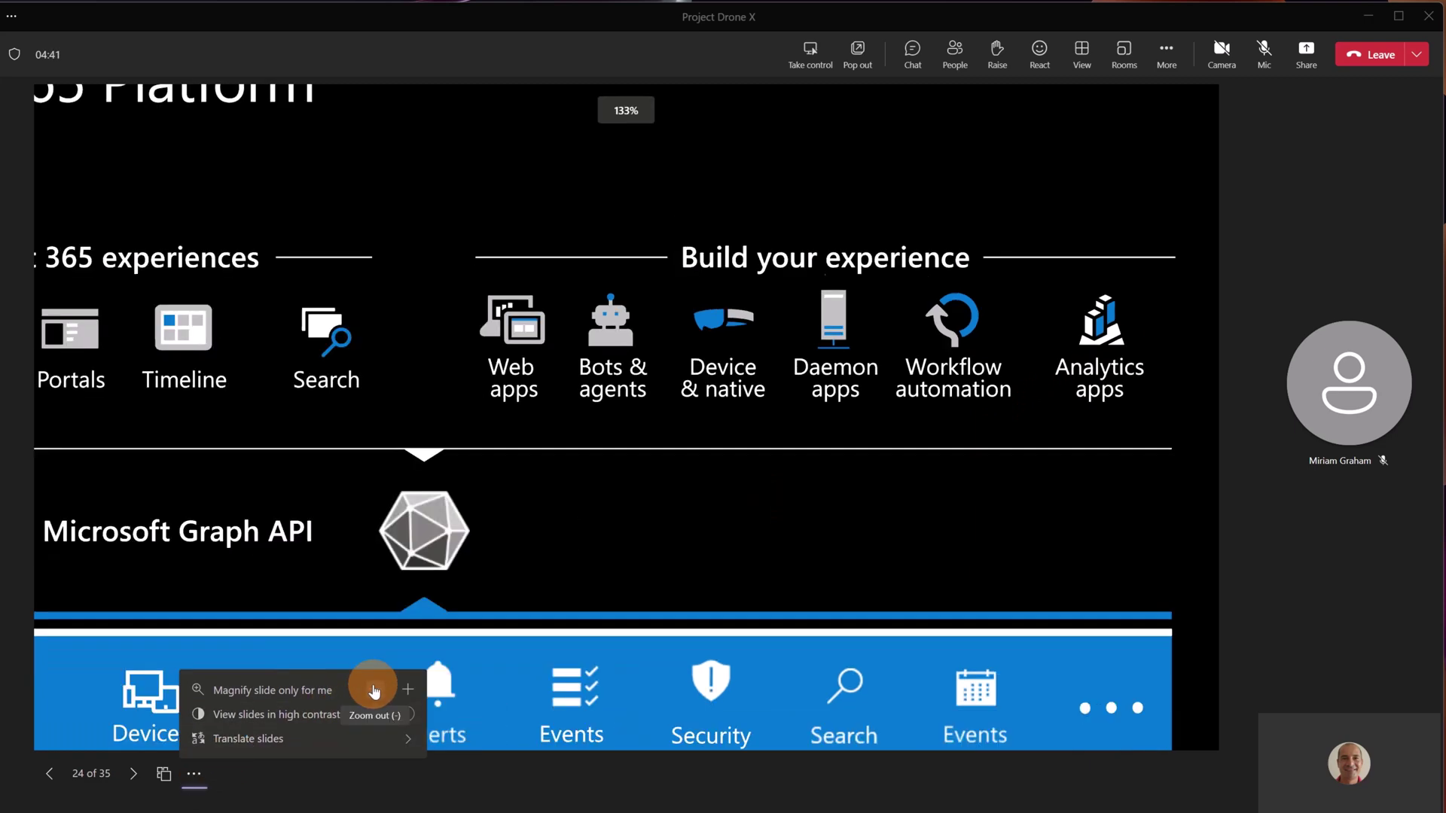
left_click(374, 692)
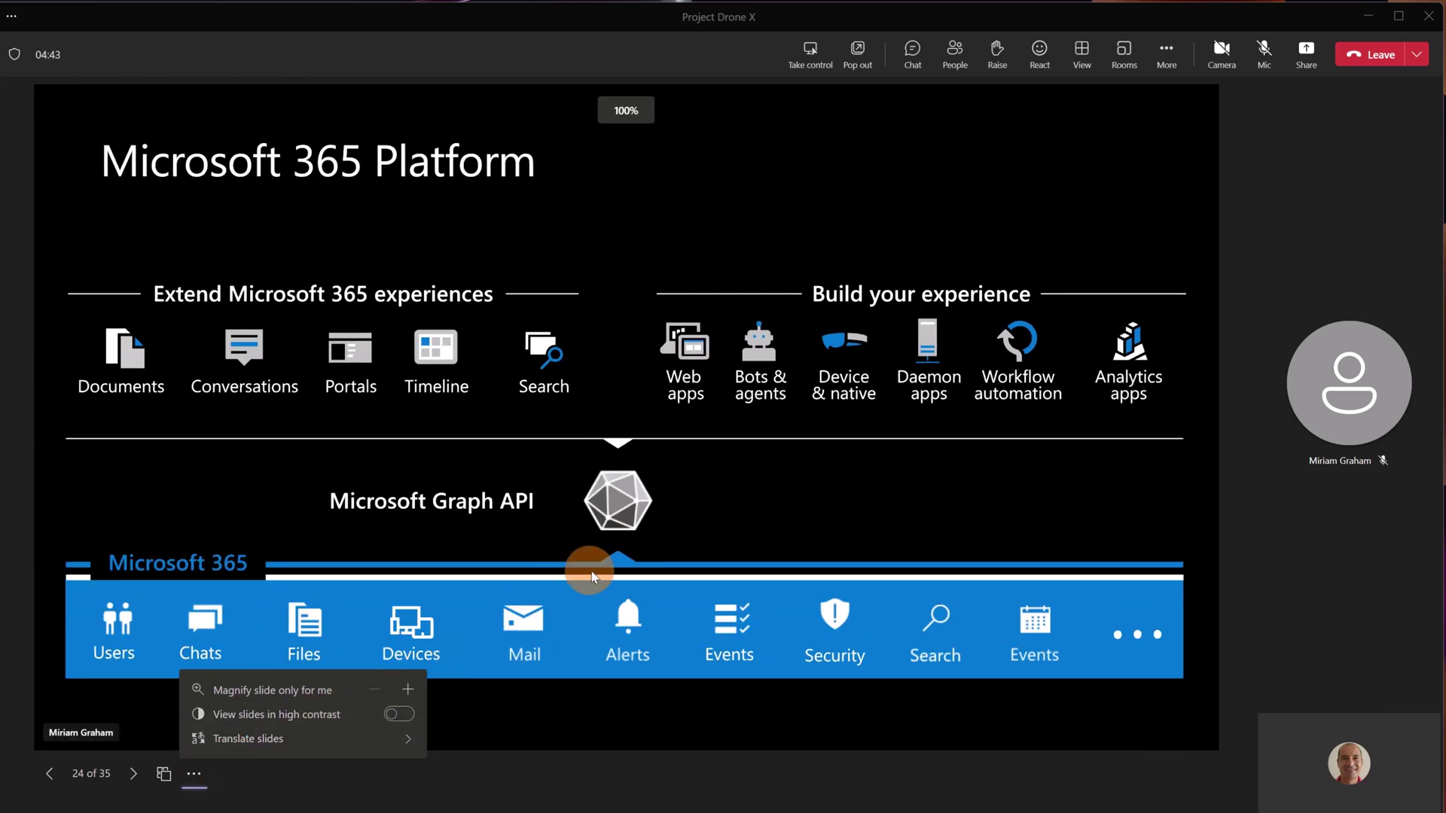
left_click(678, 568)
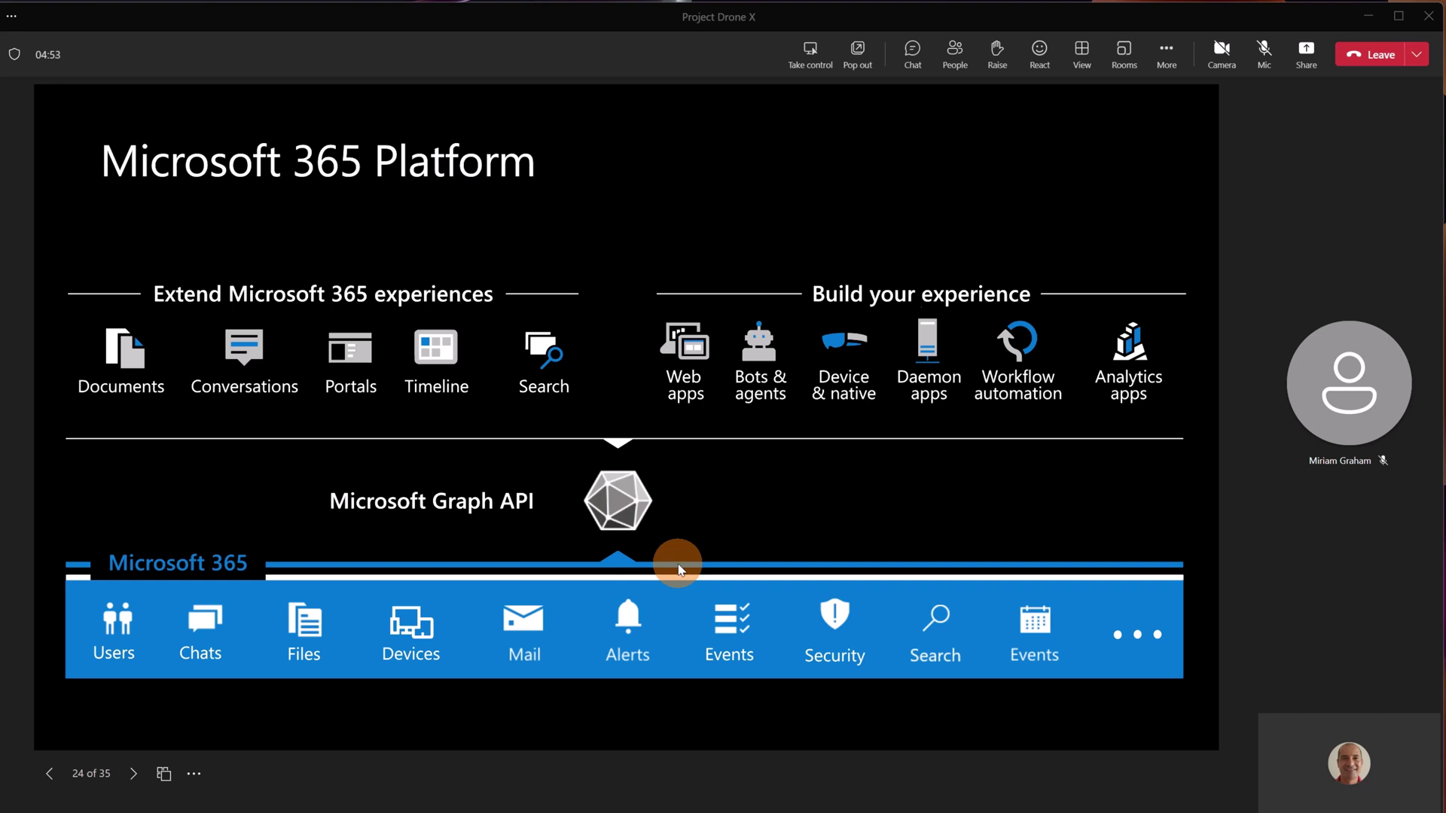
scroll(677, 569, "up", 1)
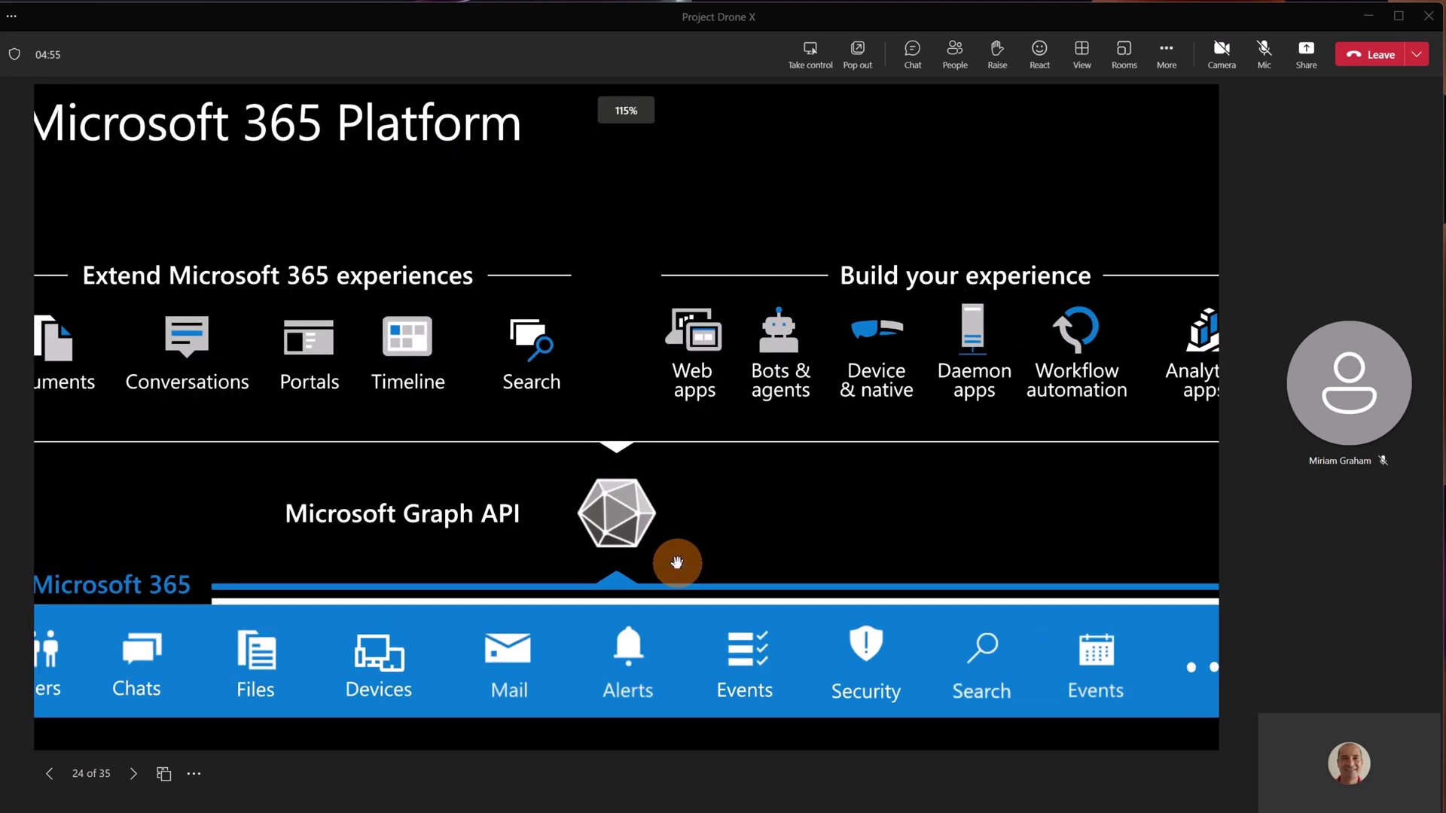
Zoom in and out a step with Ctrl shortcuts and pan to the Documents and Users icons
key("ctrl+plus")
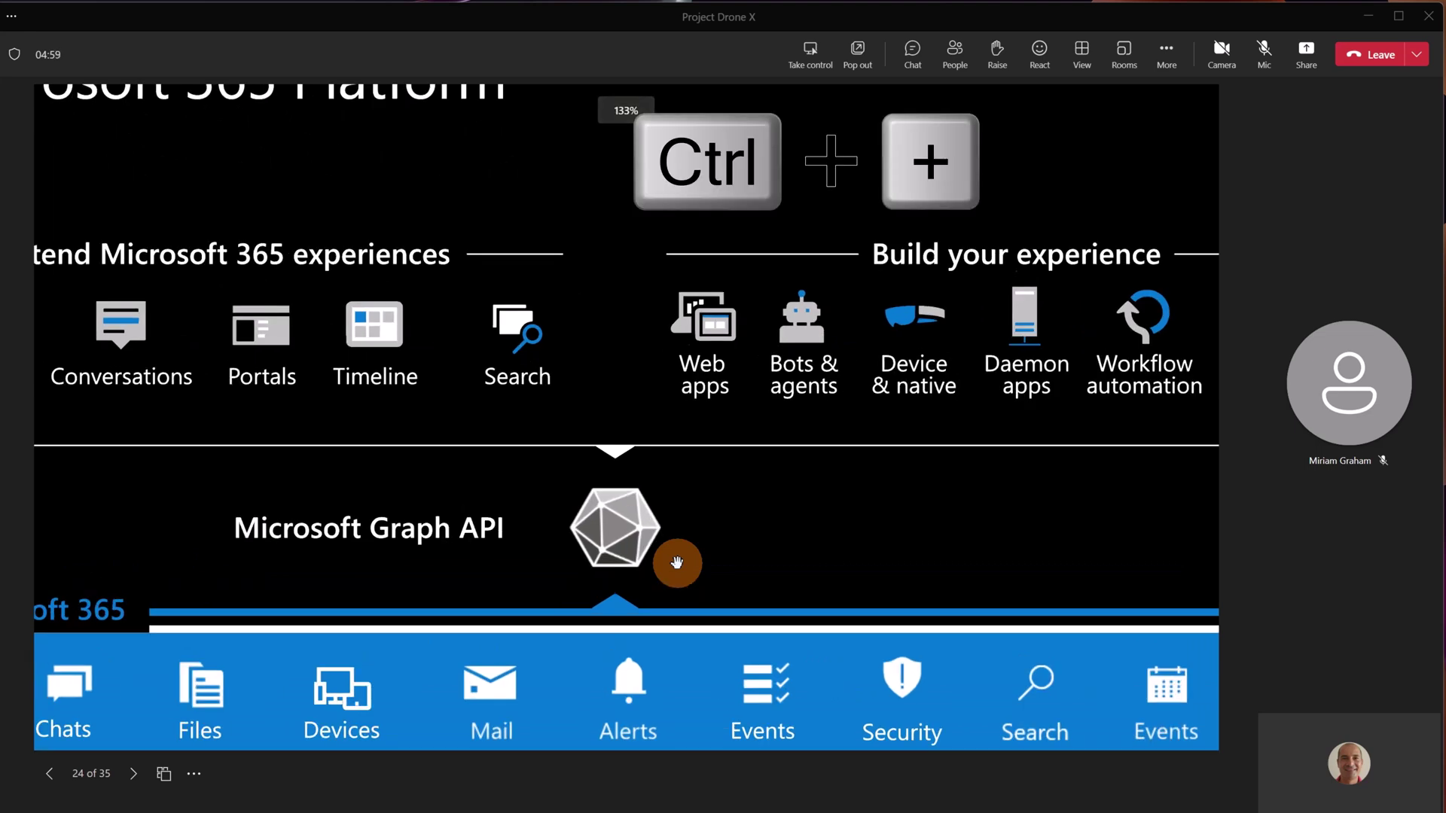
key("ctrl+minus")
scroll(676, 563, "up", 1)
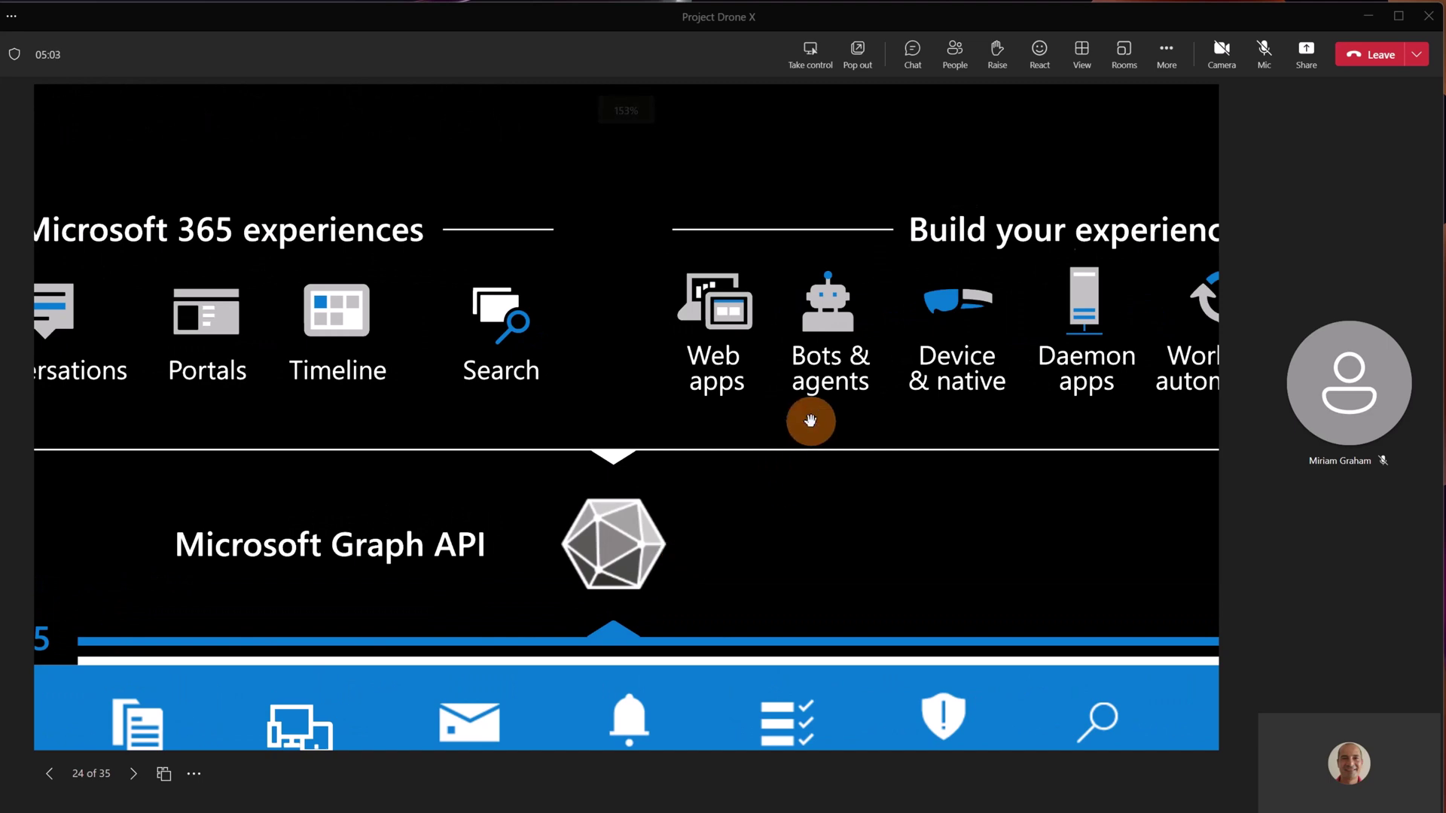
mouse_move(756, 427)
left_mouse_down()
mouse_move(976, 303)
mouse_move(663, 380)
left_mouse_up()
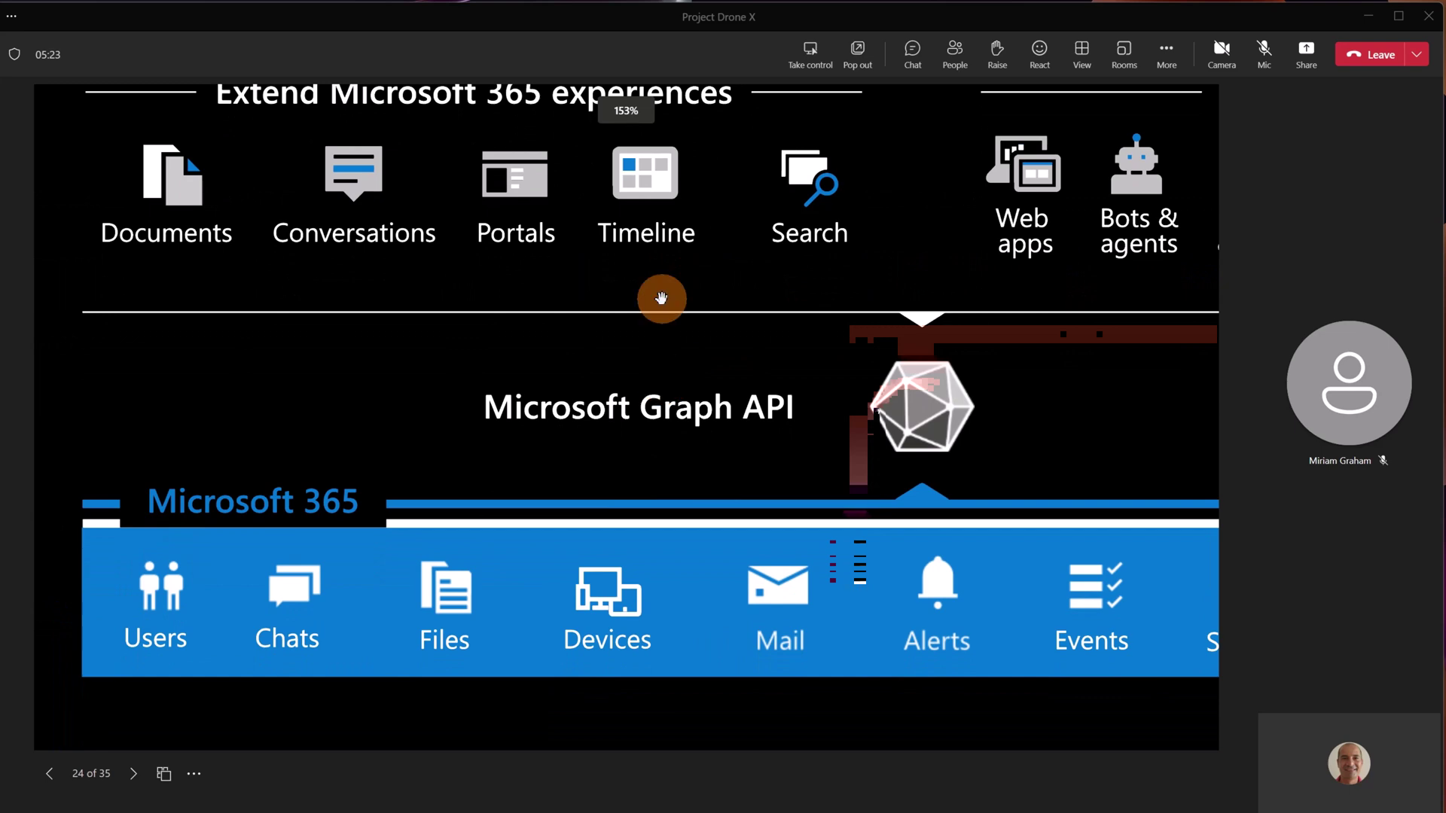
scroll(662, 303, "down", 3)
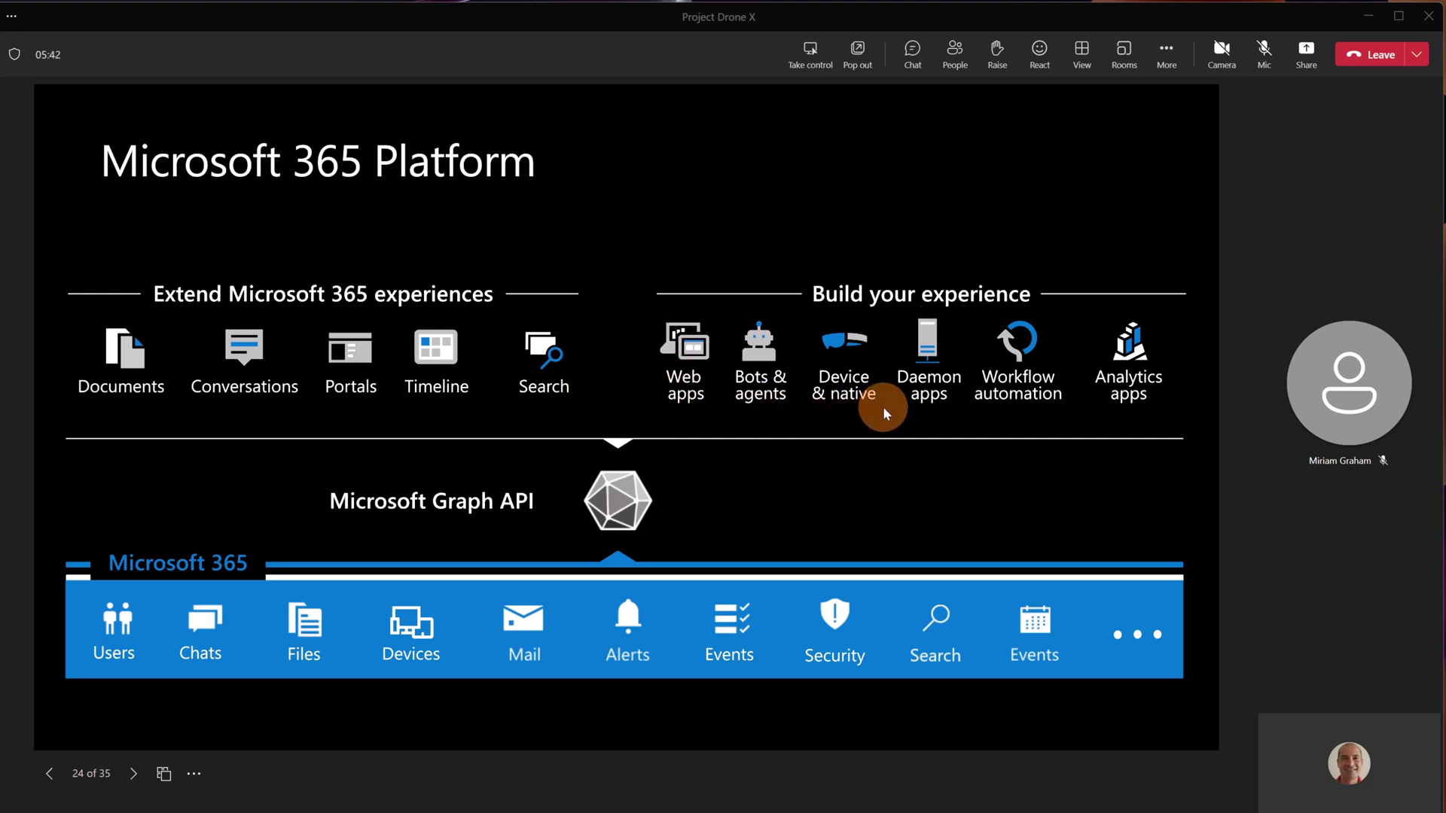
scroll(958, 416, "up", 3, "ctrl")
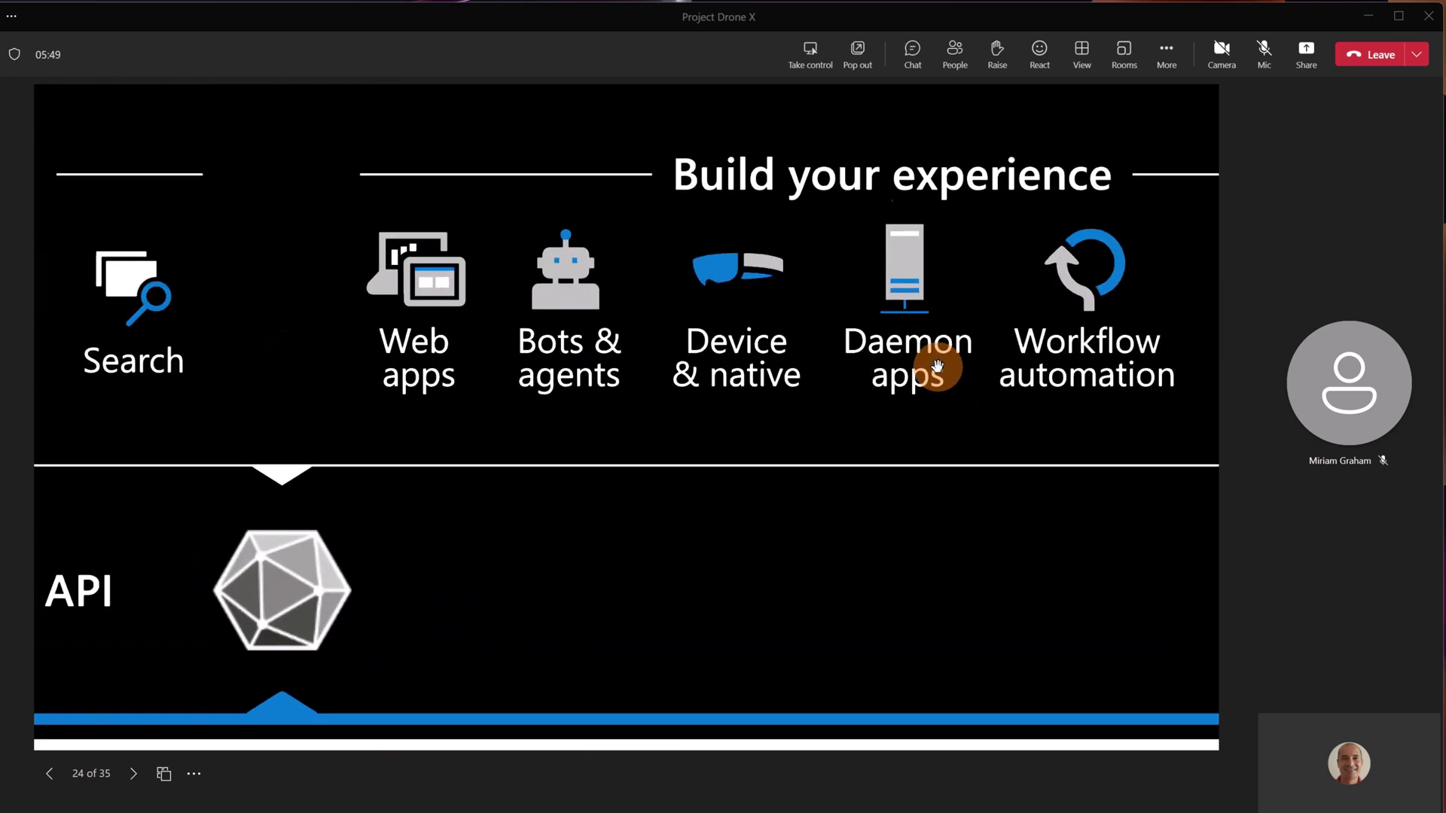
scroll(937, 367, "down", 3, "ctrl")
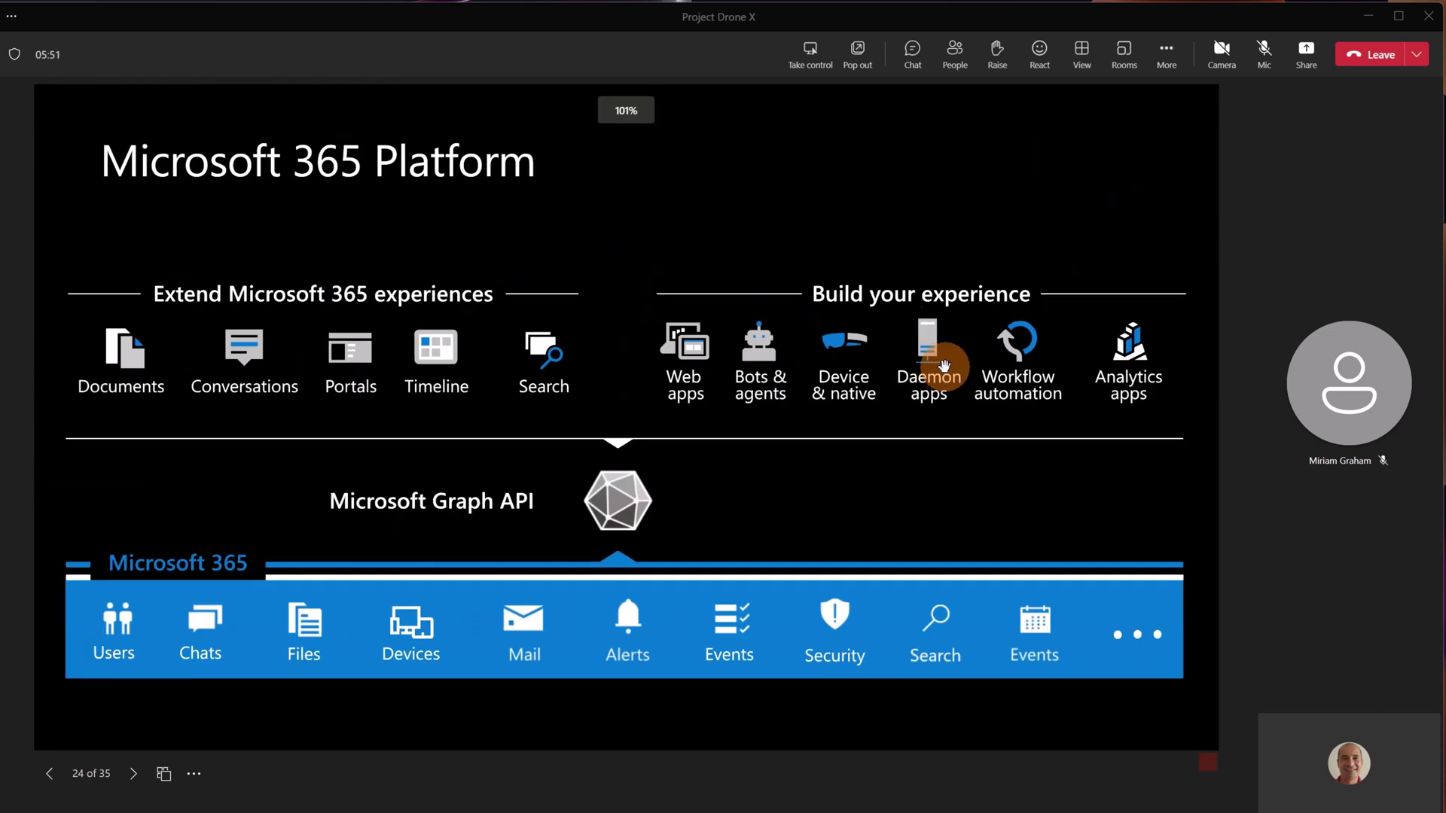
scroll(740, 340, "up", 5, "ctrl")
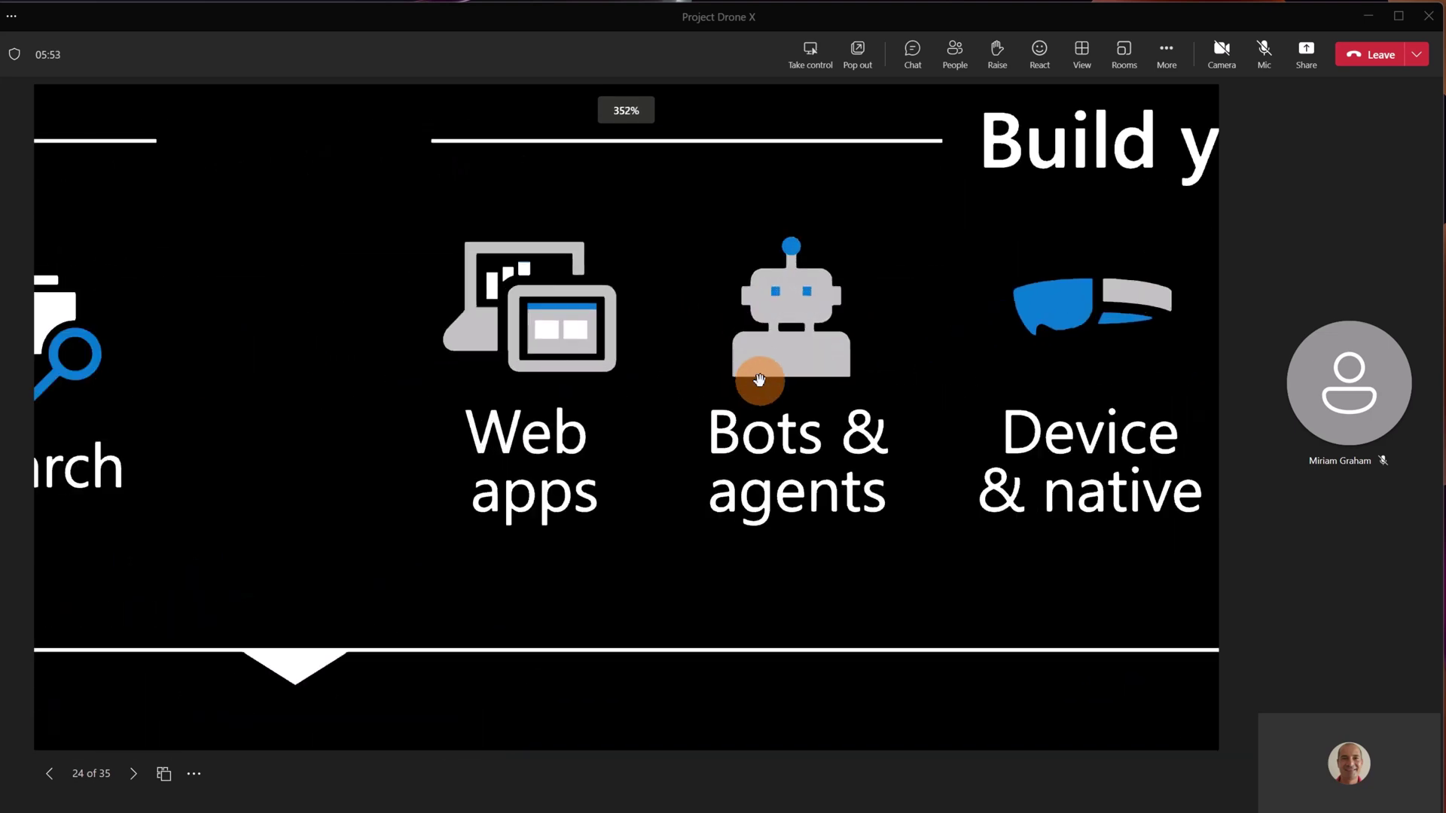
Pan to show Device & native, Daemon apps and Workflow automation up close
left_click_drag(662, 372, 429, 358)
scroll(491, 463, "up", 1, "ctrl")
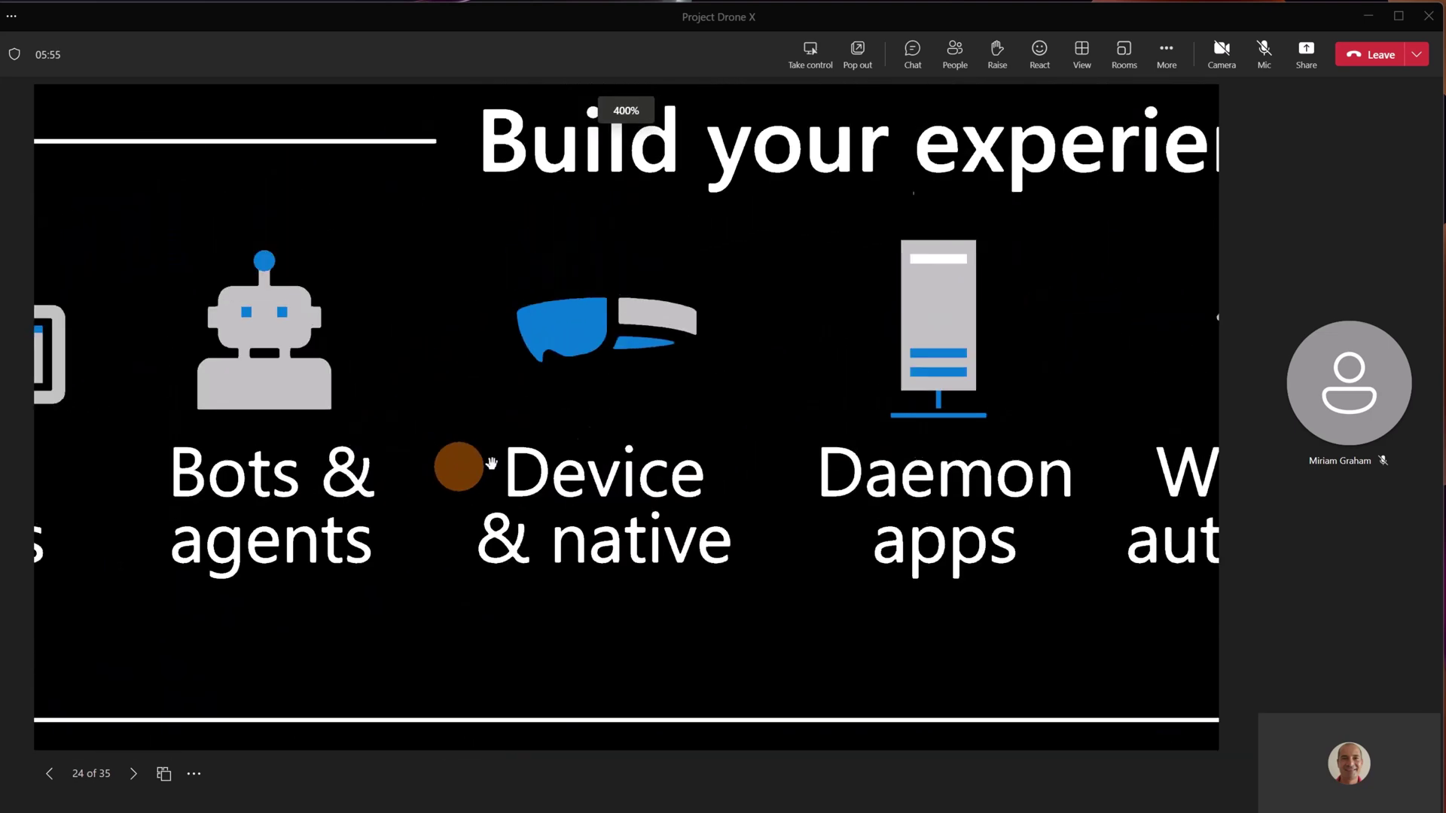
left_click_drag(958, 390, 585, 279)
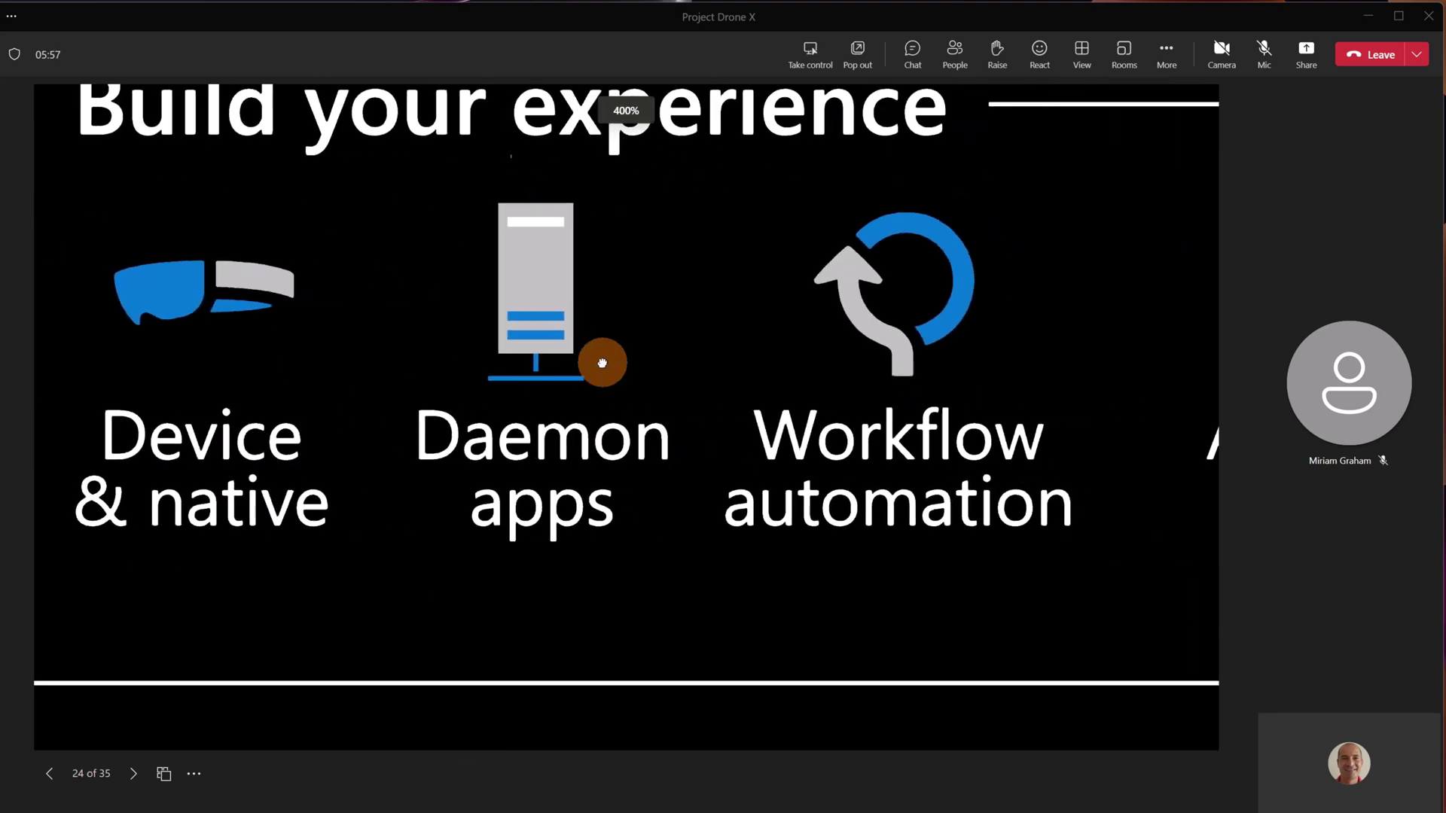